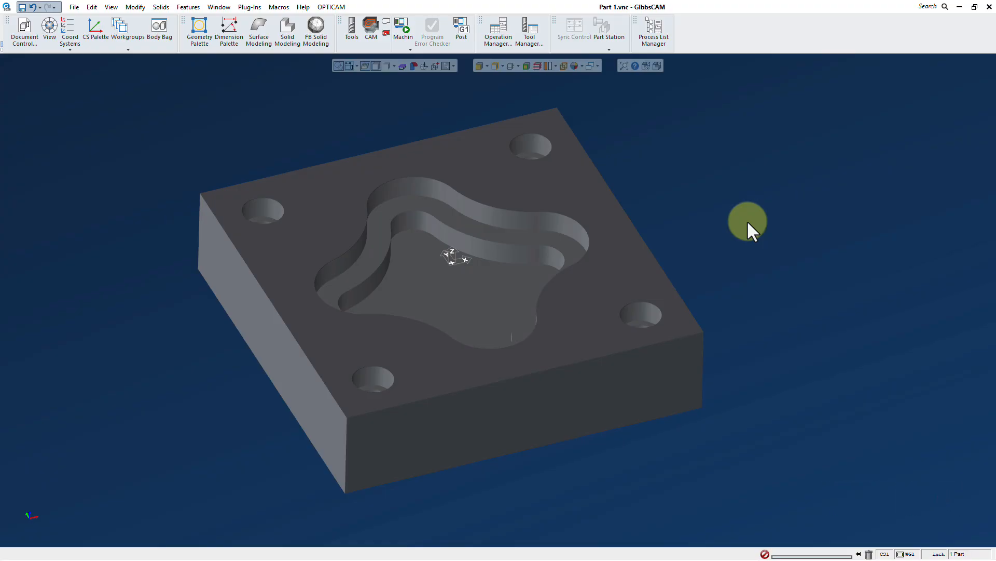
# Define tool 1 as a Spot Drill with 0.5 diameter and a 90° tip angle
pyautogui.click(350, 28)
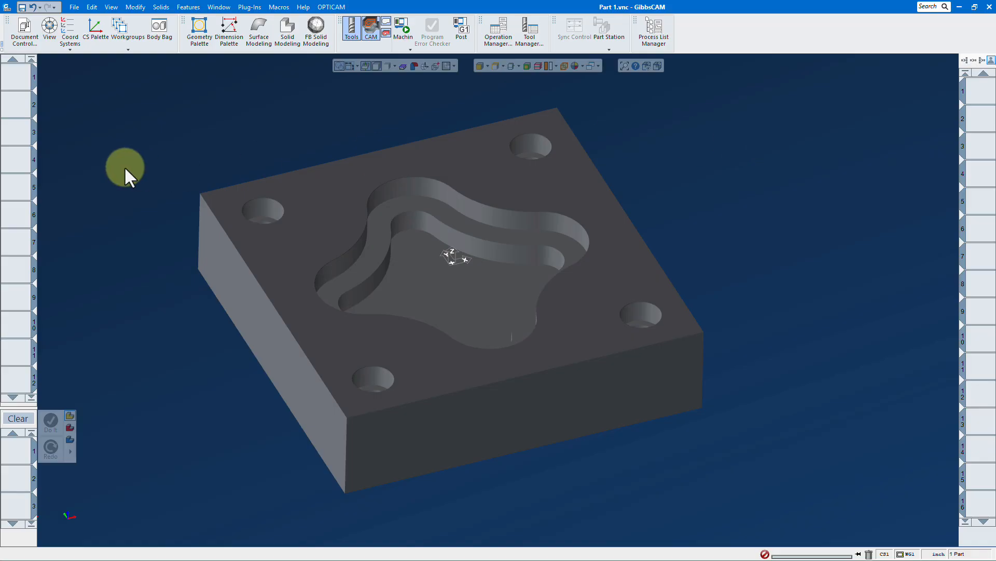
pyautogui.doubleClick(20, 77)
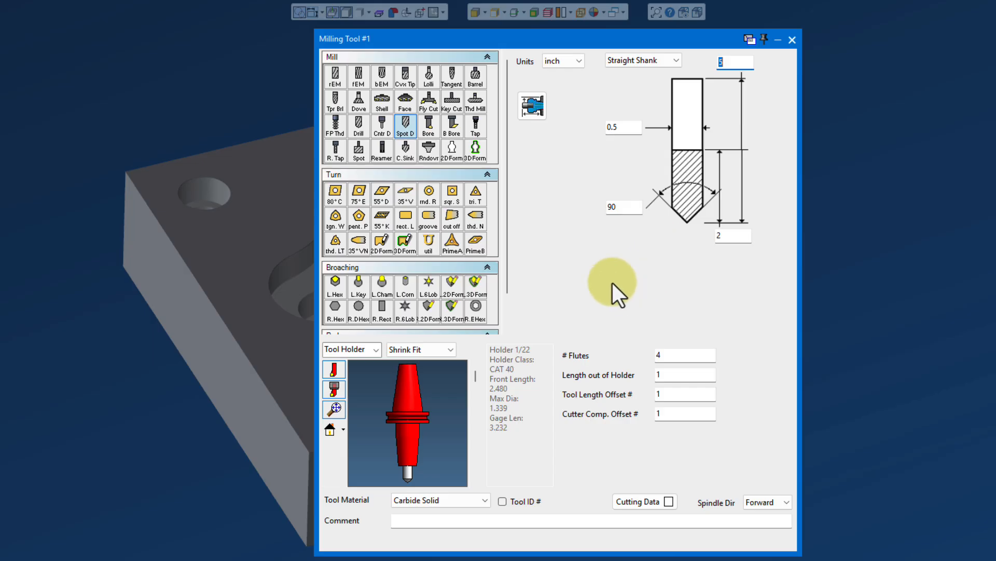
pyautogui.click(792, 40)
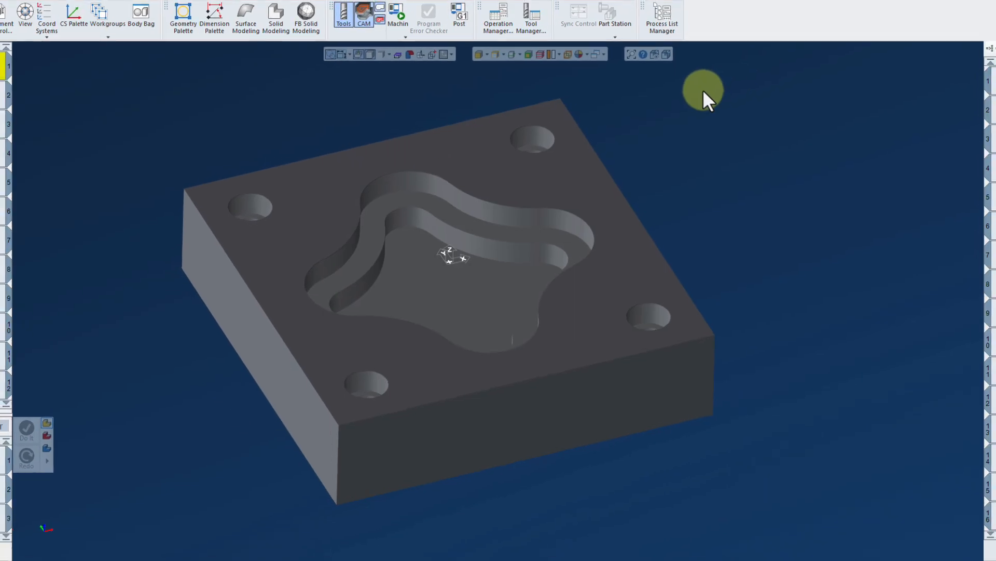
# Create a Contour process using tool 1 and set its contour type to Deburr/Chamfer
pyautogui.moveTo(18, 85); pyautogui.dragTo(15, 448)
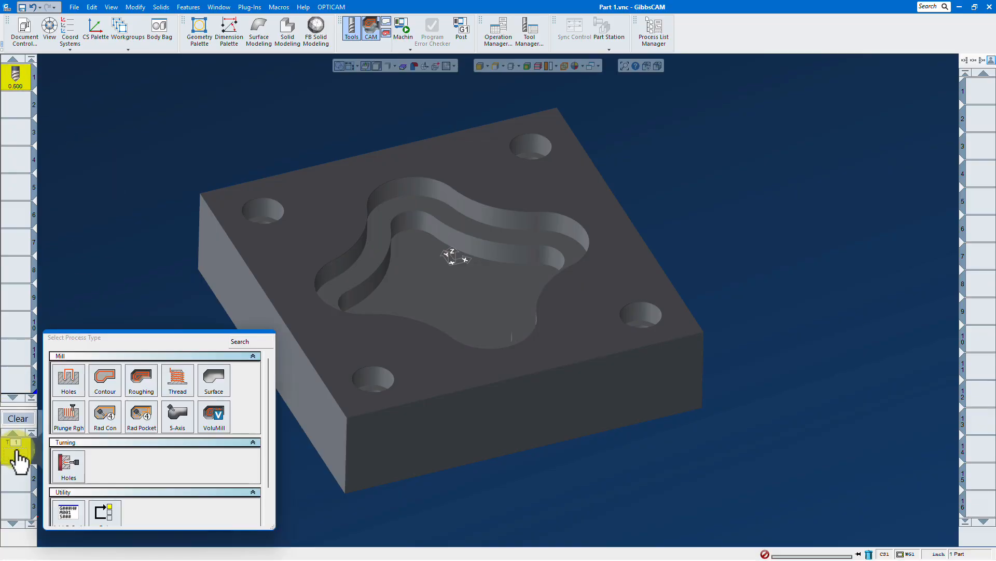
pyautogui.click(102, 382)
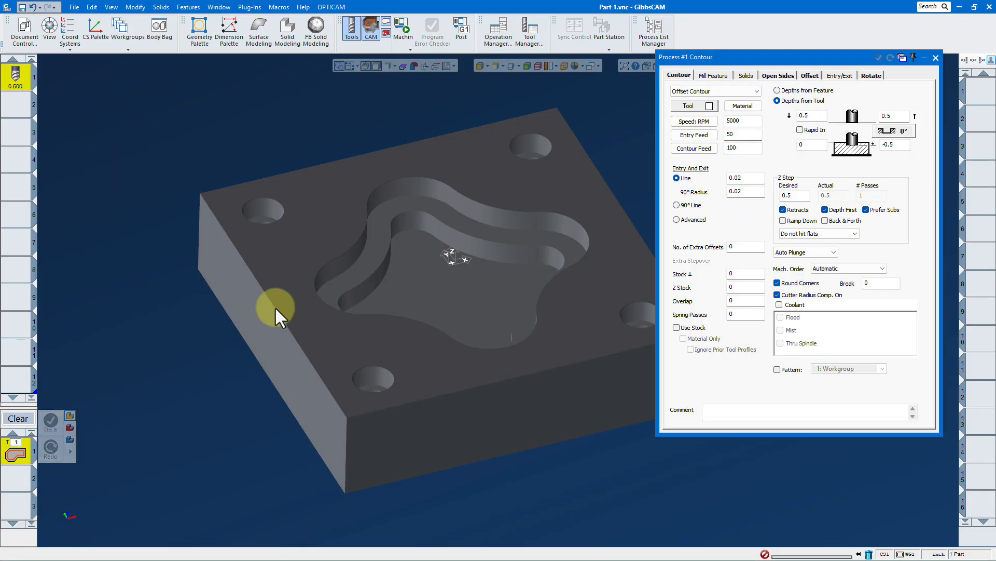
pyautogui.click(755, 91)
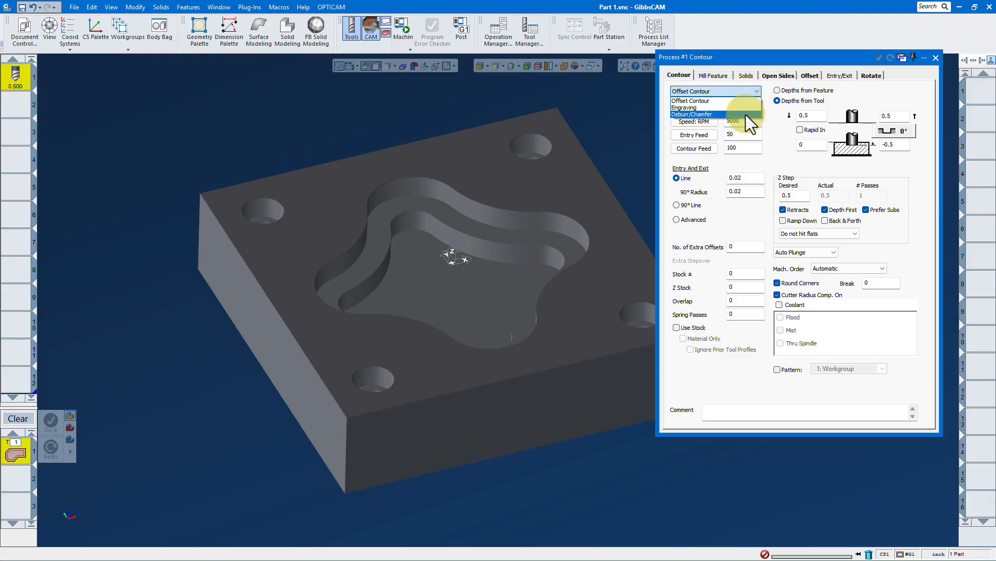
pyautogui.click(746, 115)
pyautogui.scroll(-1, 217, 232)
pyautogui.scroll(-1, 328, 241)
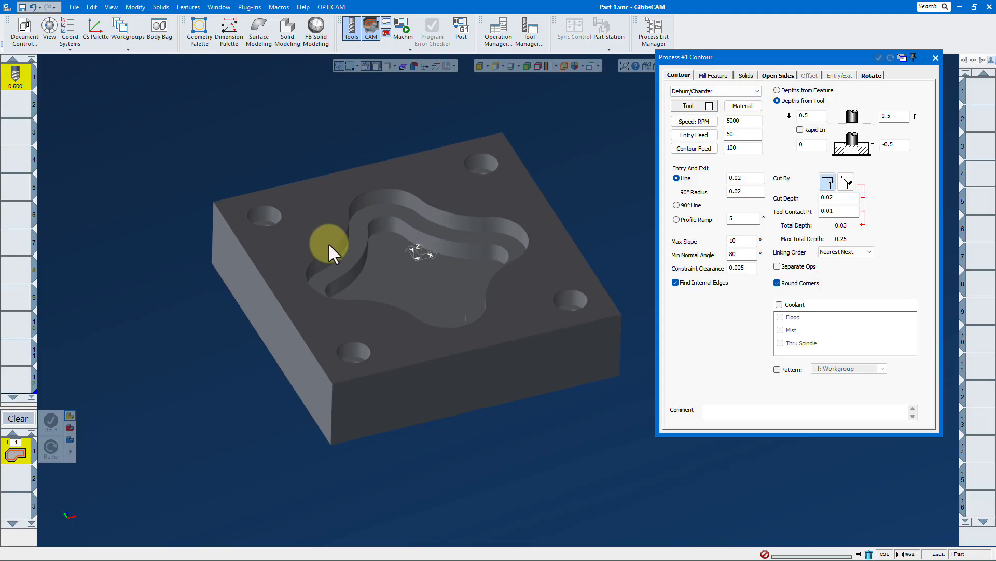
pyautogui.scroll(1, 393, 263)
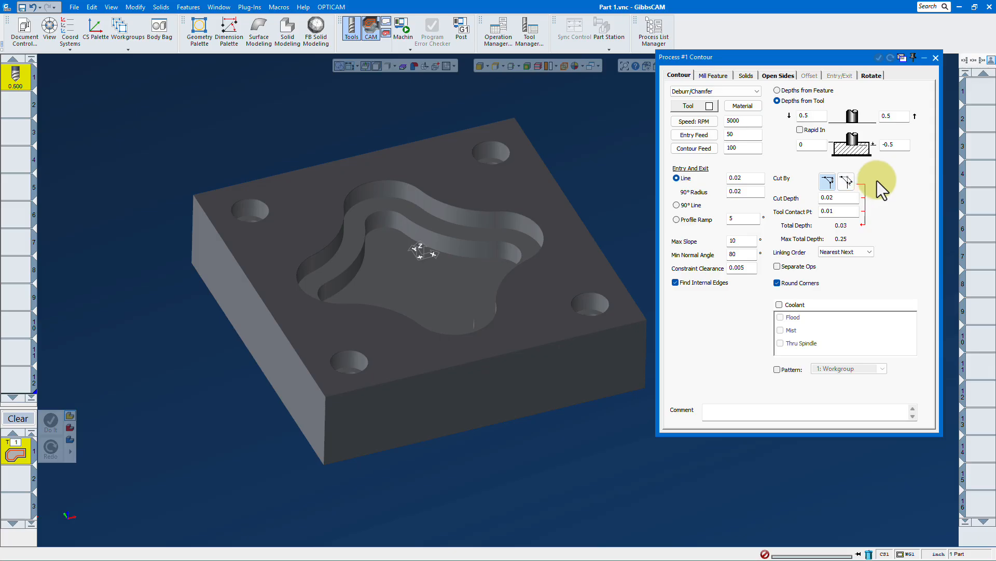
pyautogui.doubleClick(817, 116)
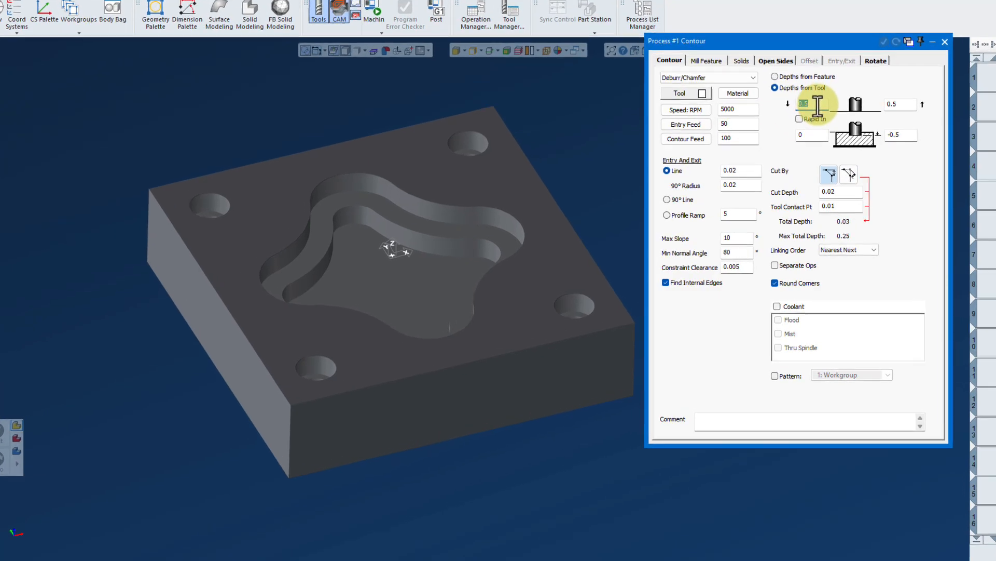
# Make both deburr clearances 0.1, leave linking order at Nearest Next, and close the process
pyautogui.write('.1')
pyautogui.doubleClick(907, 92)
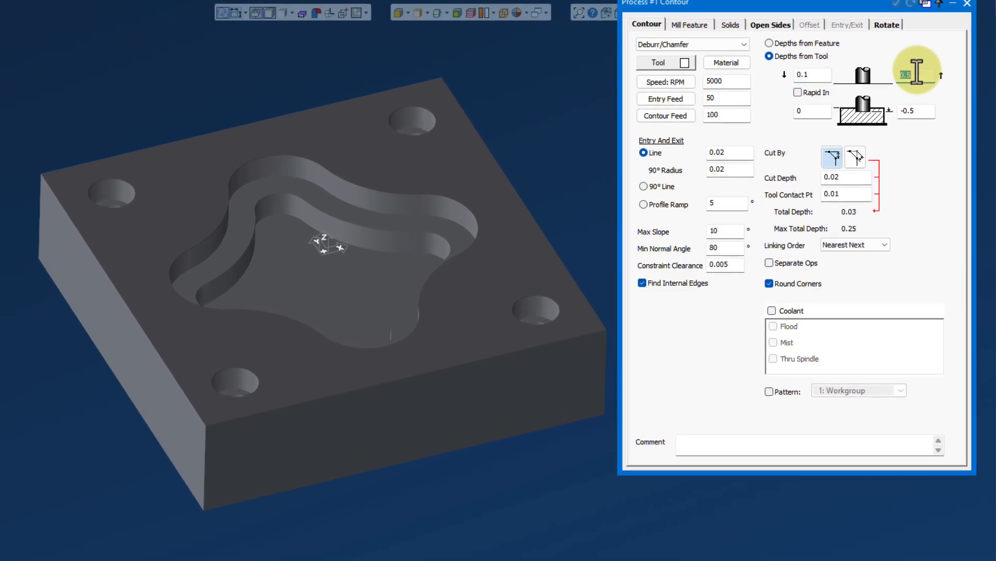
pyautogui.write('.1')
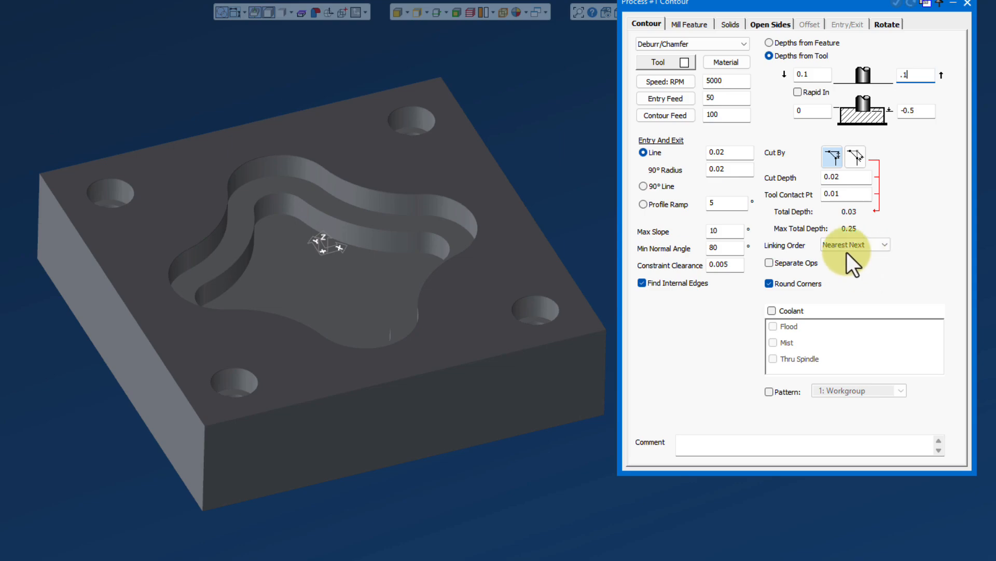
pyautogui.click(887, 246)
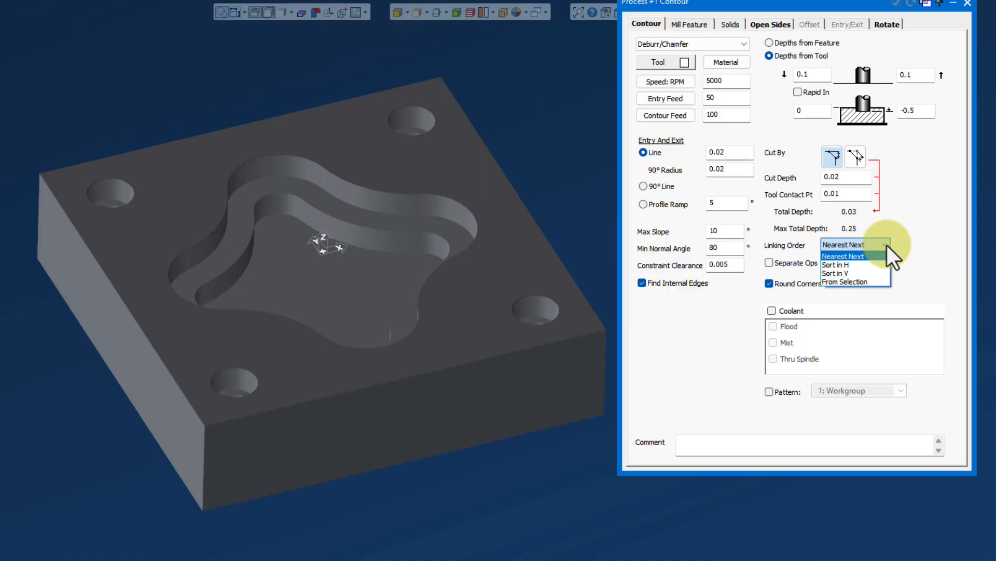
pyautogui.click(886, 245)
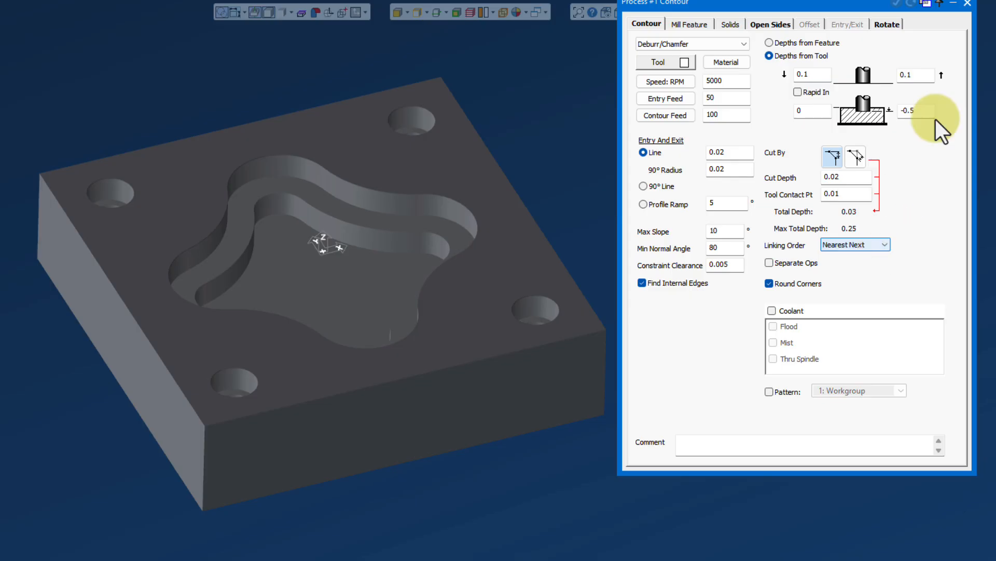
pyautogui.click(967, 2)
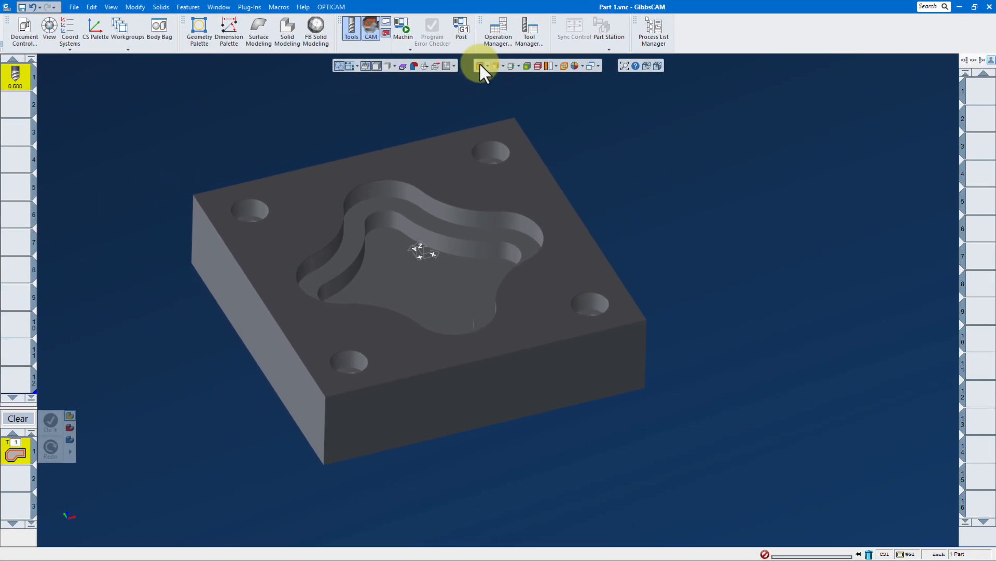
# Select the corner-hole faces and generate the deburr toolpath around their top edges
pyautogui.click(478, 62)
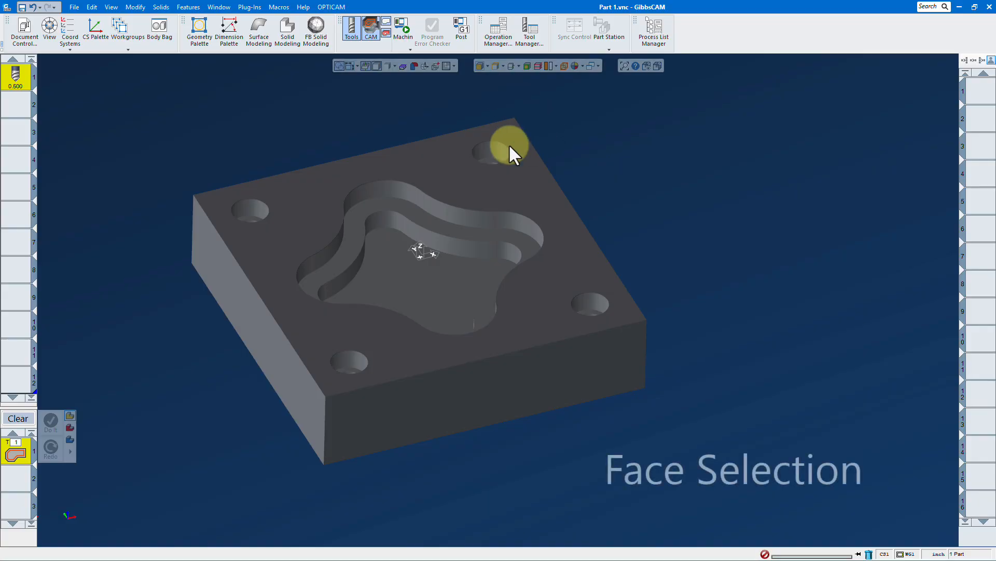
pyautogui.click(488, 150)
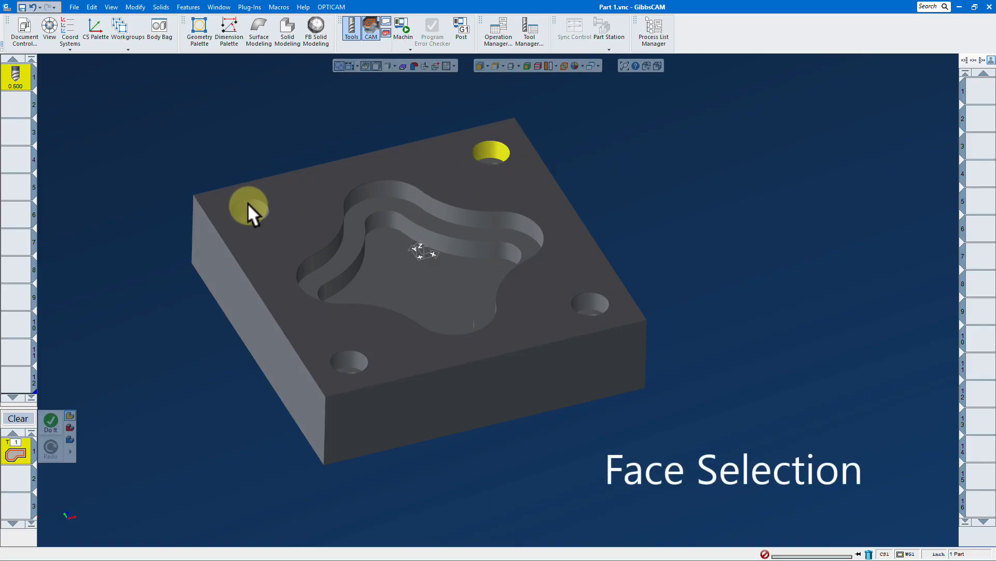
pyautogui.click(342, 363)
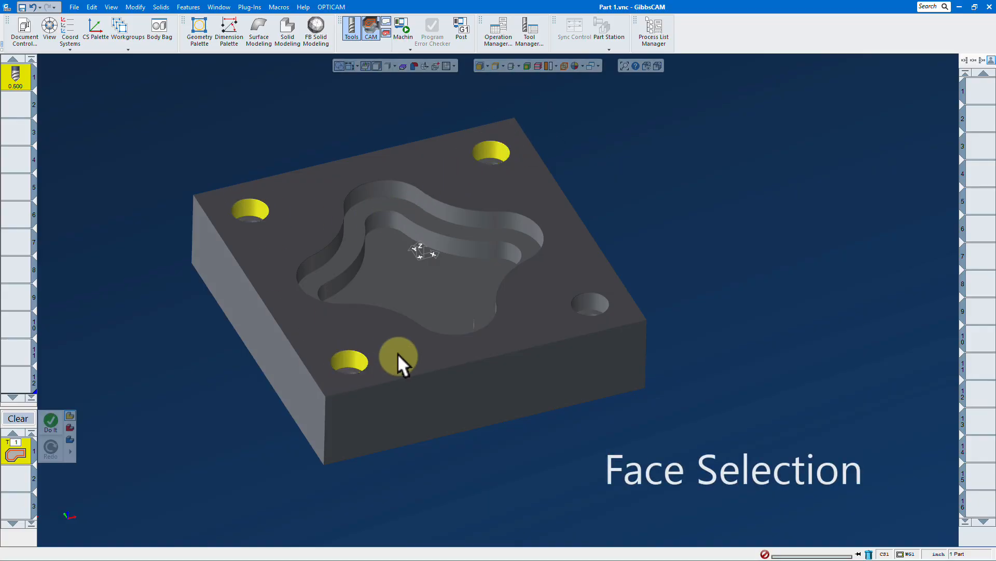
pyautogui.click(592, 302)
pyautogui.rightClick(778, 243)
pyautogui.click(790, 213)
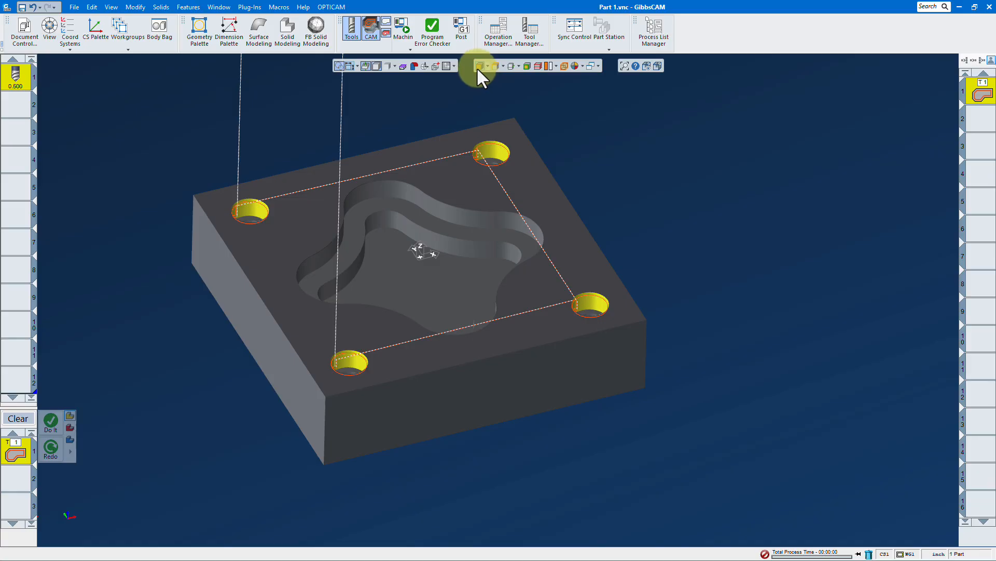
# Pick the right, back, front-left and front-right top edges and generate a second deburr toolpath
pyautogui.click(494, 67)
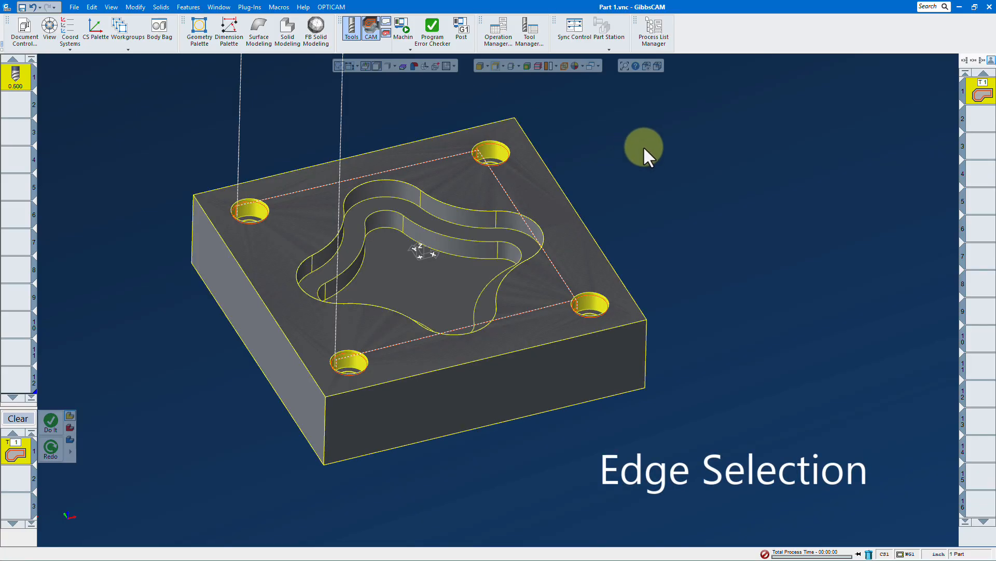
pyautogui.click(572, 207)
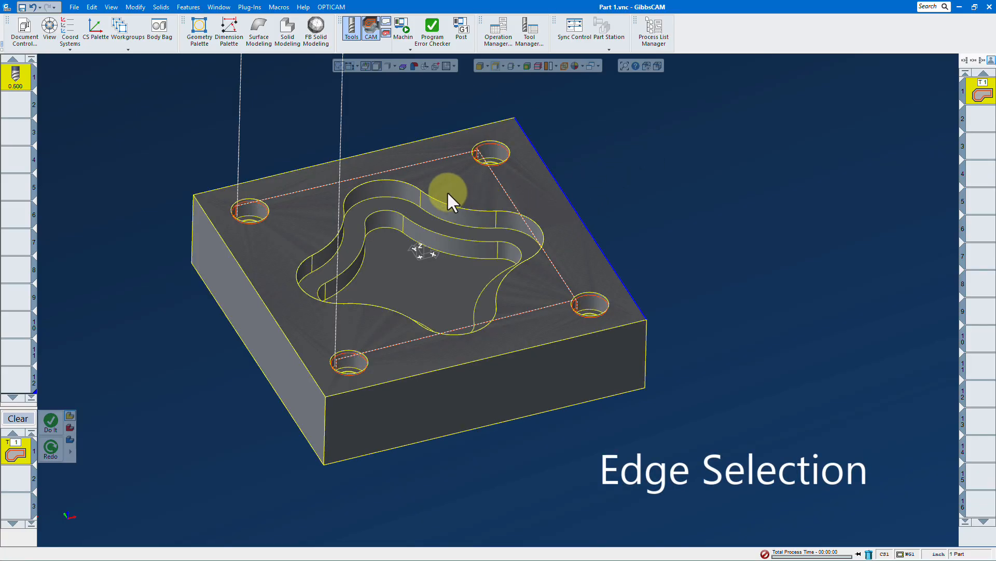
pyautogui.keyDown('shift'); pyautogui.click(402, 143); pyautogui.keyUp('shift')
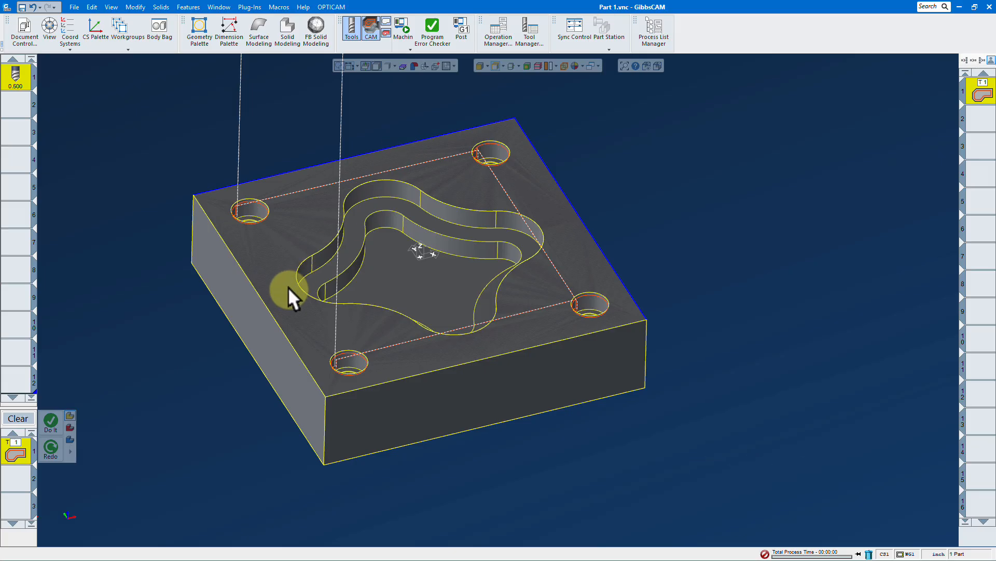
pyautogui.keyDown('shift'); pyautogui.click(276, 318); pyautogui.keyUp('shift')
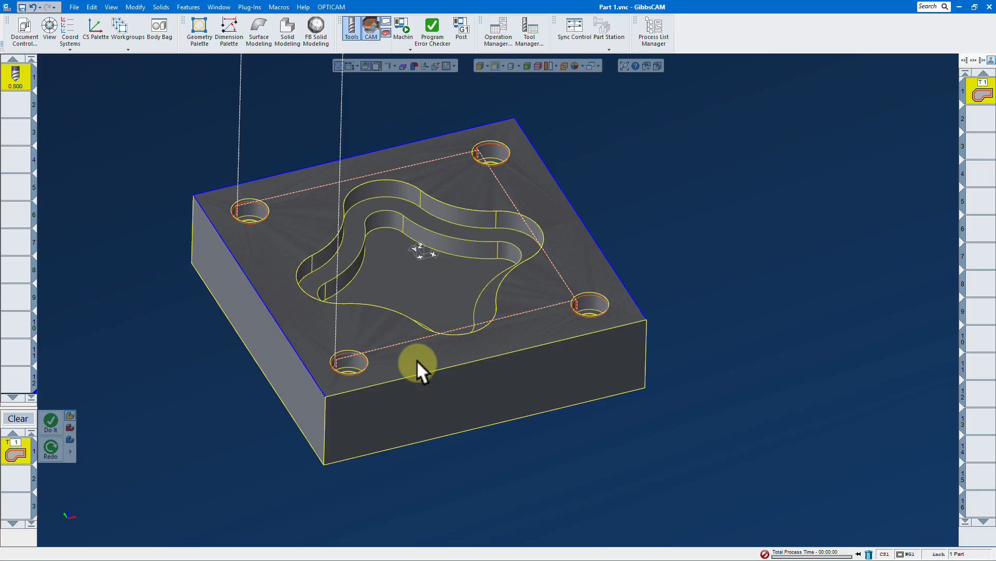
pyautogui.keyDown('shift'); pyautogui.click(467, 363); pyautogui.keyUp('shift')
pyautogui.rightClick(761, 227)
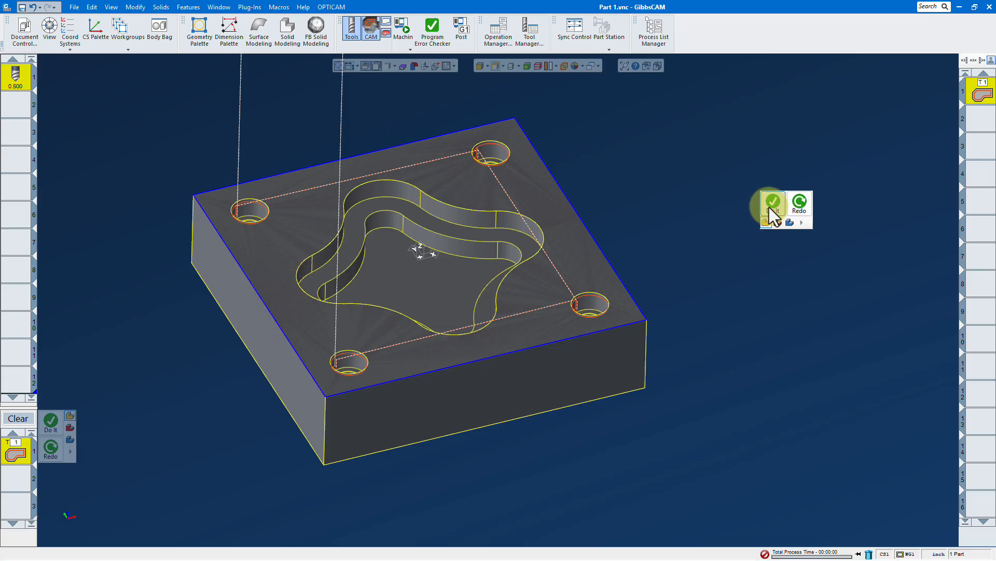
pyautogui.click(769, 207)
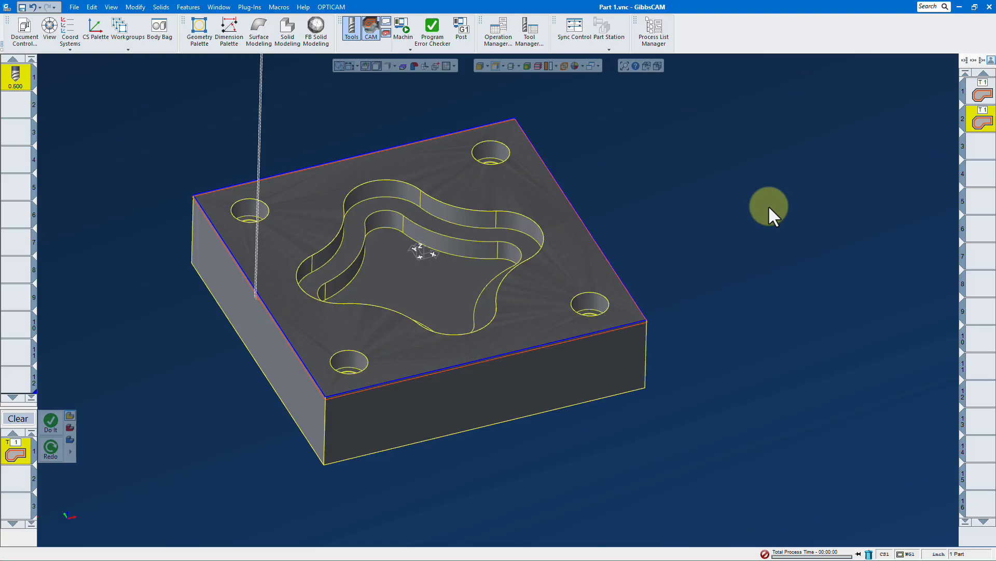
# Show the deburred block in the machine simulation
pyautogui.click(403, 29)
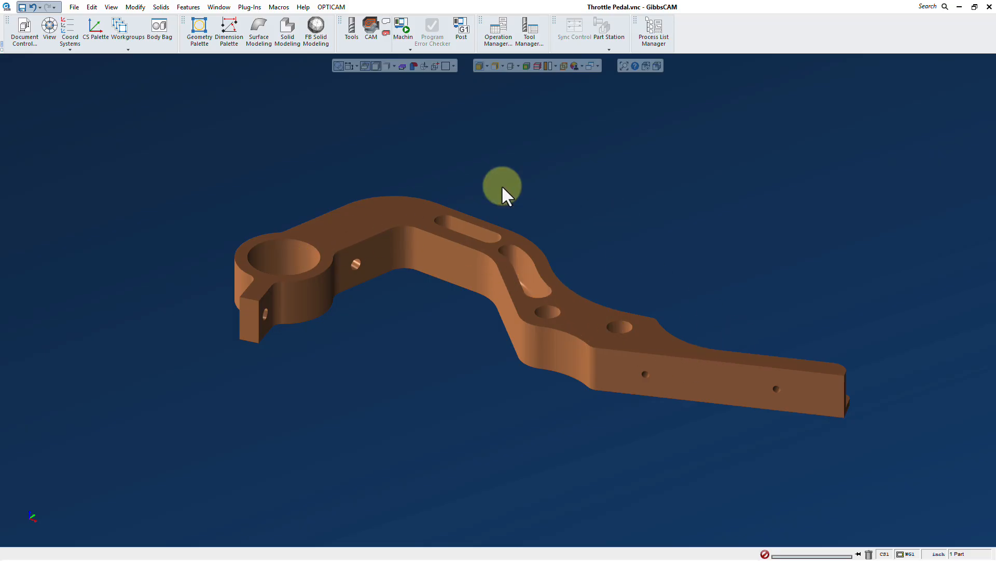
# Start a new Contour process with tool 1 for the pedal
pyautogui.click(350, 29)
pyautogui.click(371, 27)
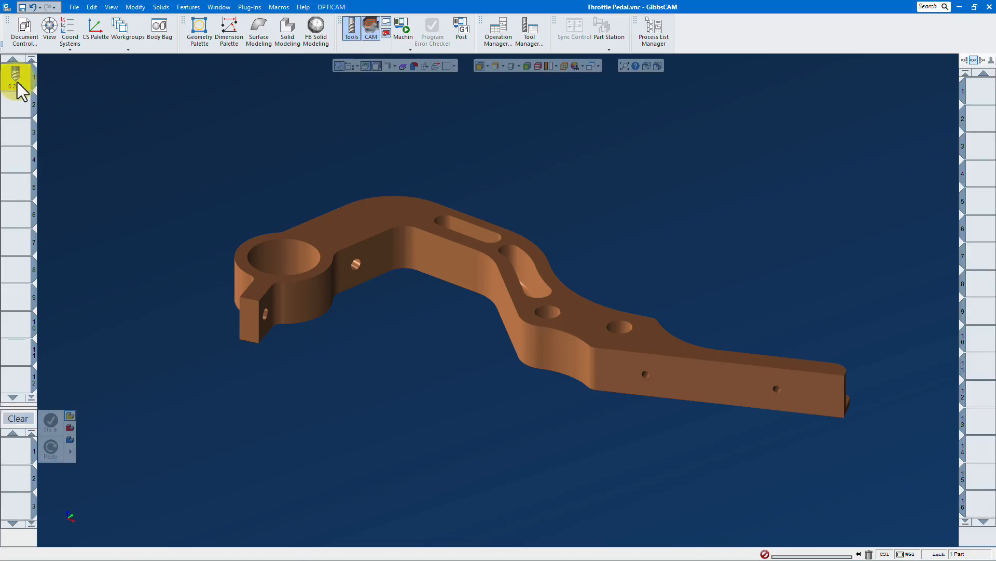
pyautogui.moveTo(19, 91); pyautogui.dragTo(18, 451)
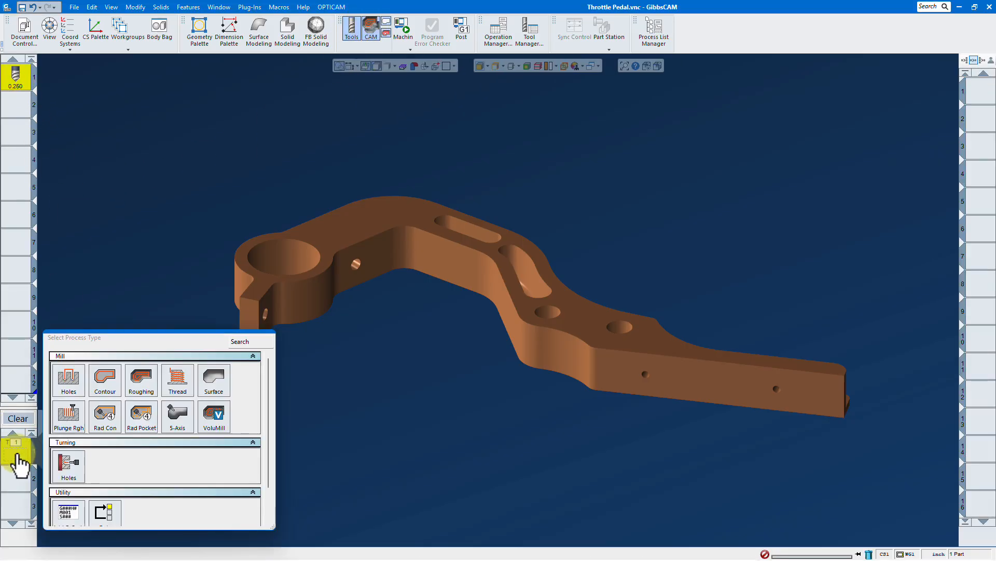
pyautogui.click(106, 384)
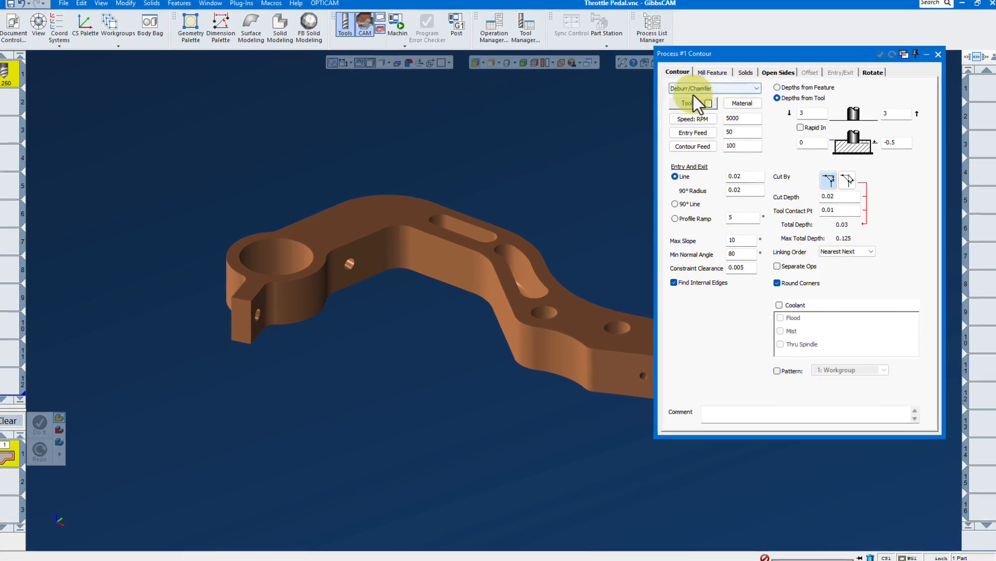
# Set both Depths from Tool values to 0.1 and close the contour process
pyautogui.doubleClick(812, 114)
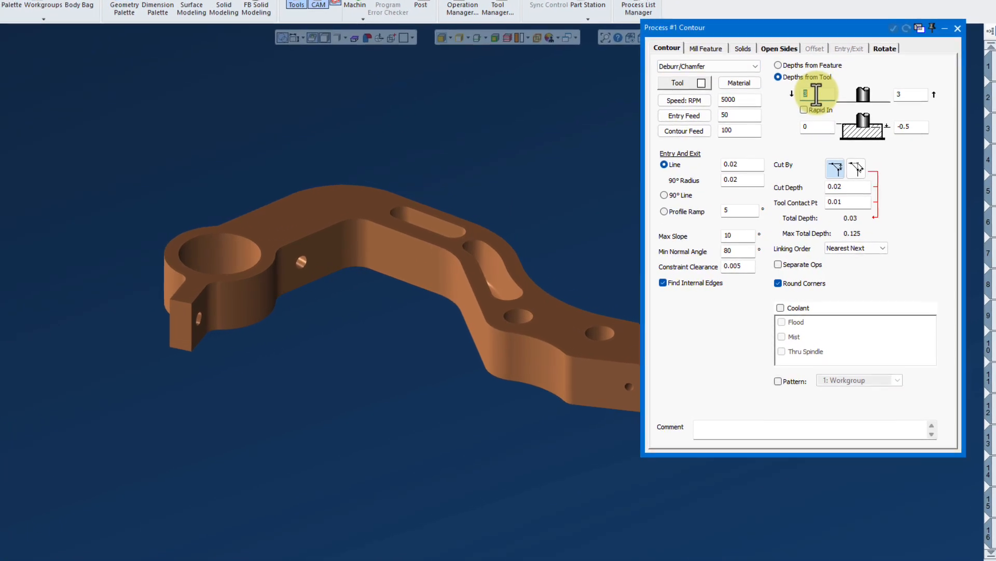
pyautogui.write('.1')
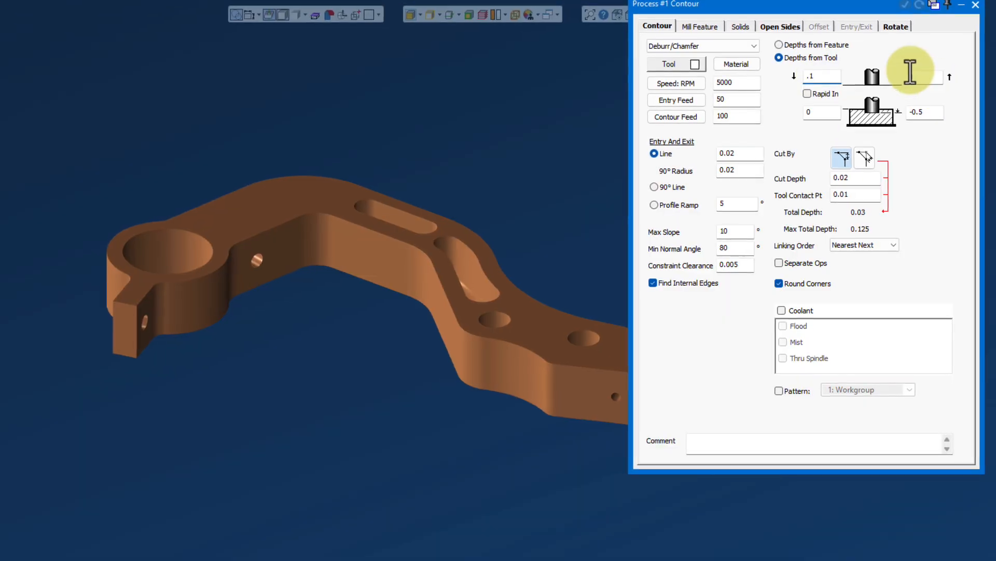
pyautogui.doubleClick(926, 82)
pyautogui.write('.')
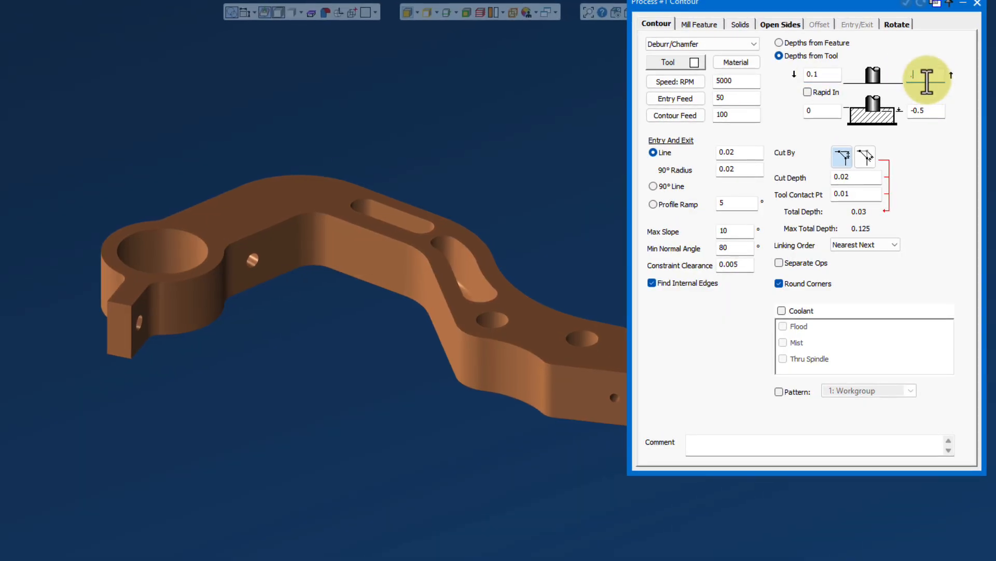
pyautogui.write('1')
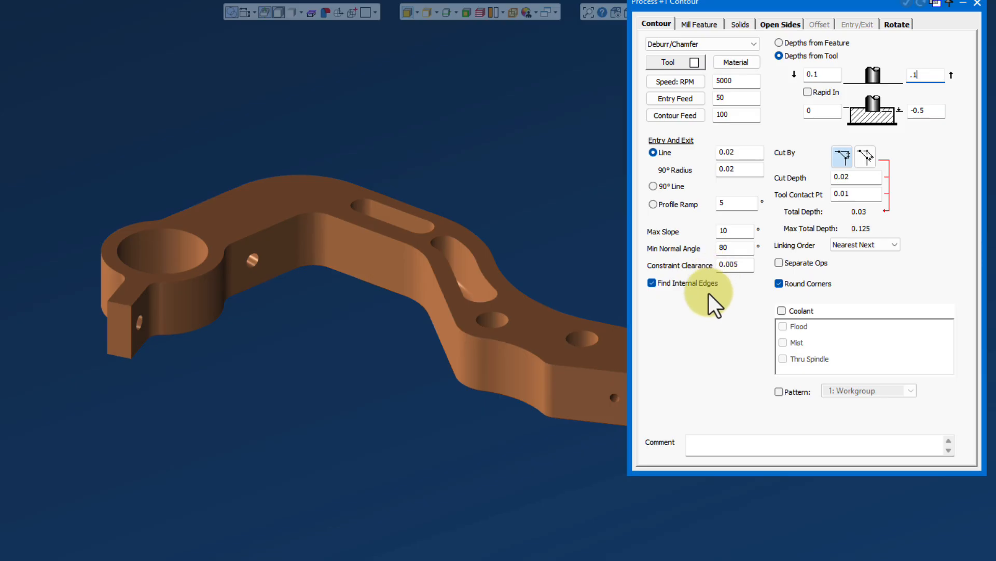
pyautogui.click(978, 5)
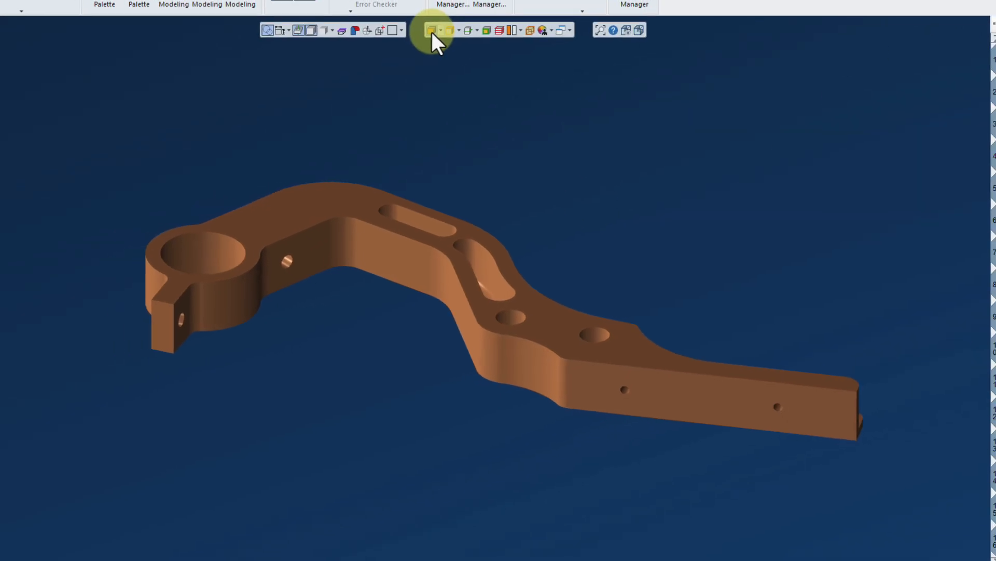
# Deburr the pedal's top face, inspect the toolpath from below, and reopen contour process 1
pyautogui.click(317, 206)
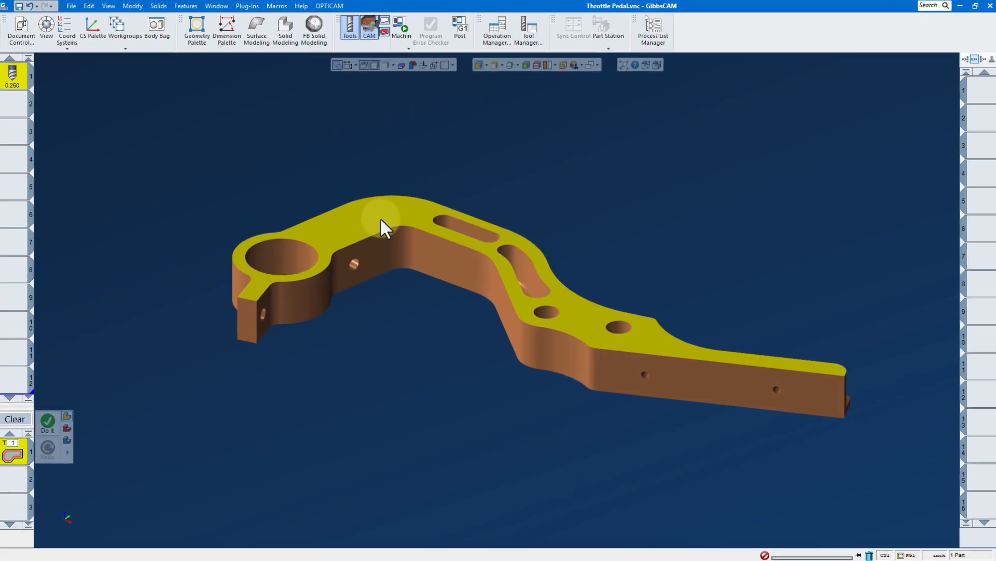
pyautogui.rightClick(523, 164)
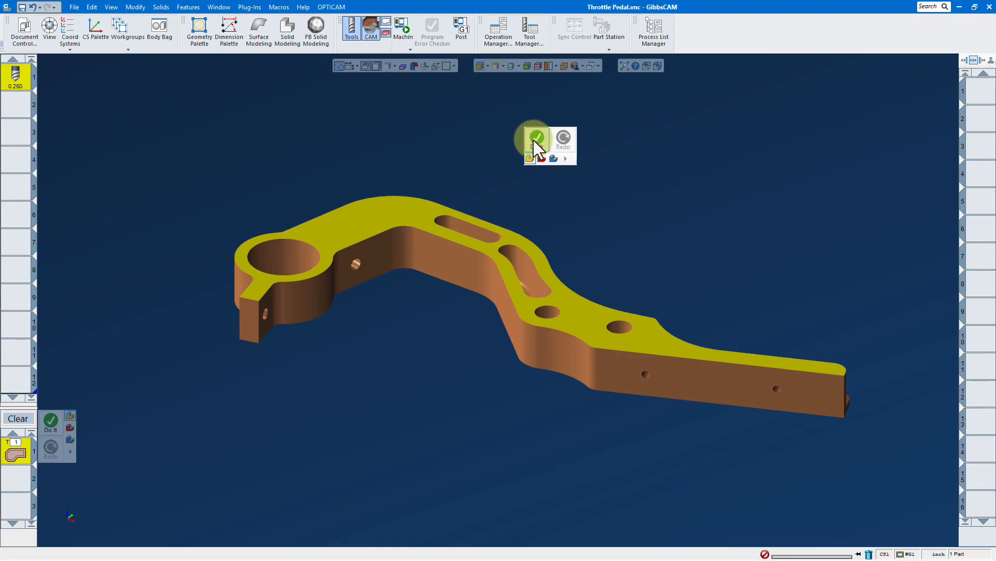
pyautogui.click(535, 140)
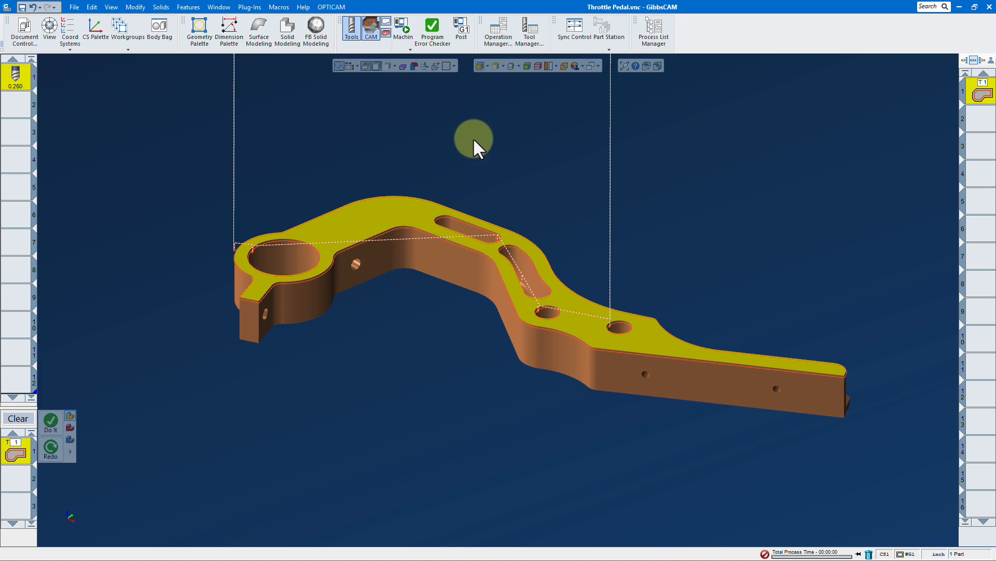
pyautogui.moveTo(472, 138); pyautogui.dragTo(751, 296, button='middle')
pyautogui.moveTo(262, 123); pyautogui.dragTo(610, 427, button='middle')
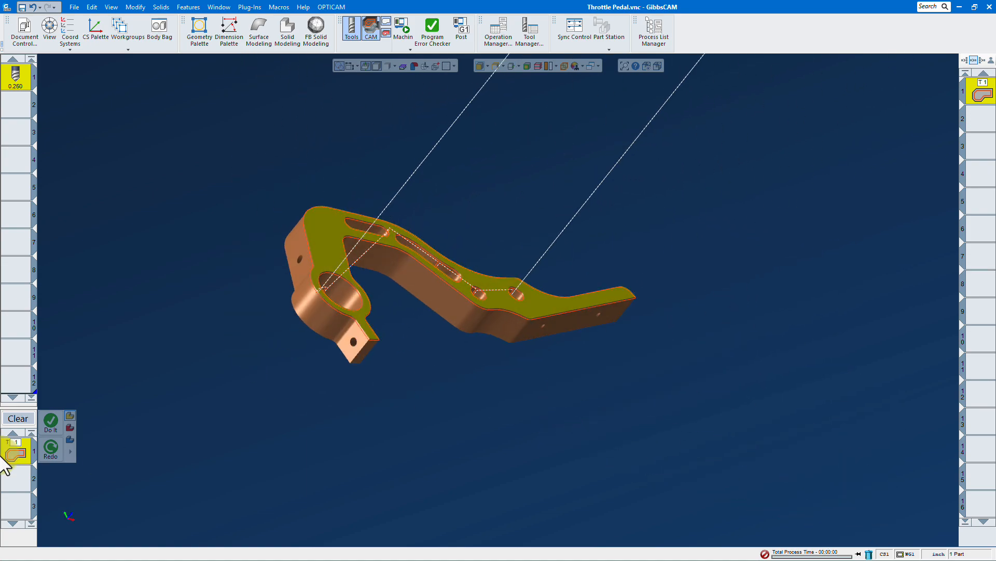
pyautogui.doubleClick(14, 438)
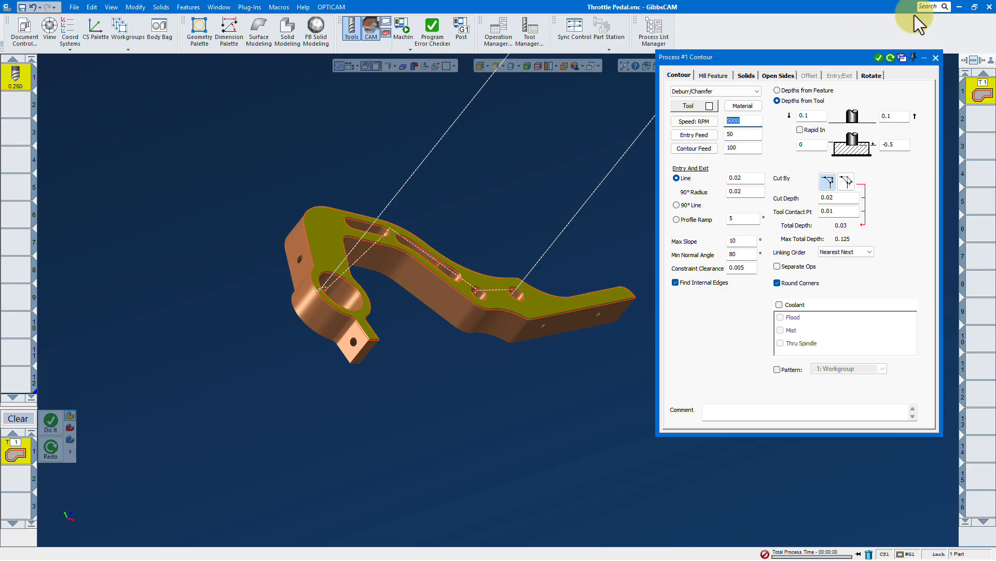
# Set Mach. CS to 4: Front Angle and generate the deburr toolpath for the side hole
pyautogui.click(872, 75)
pyautogui.click(763, 91)
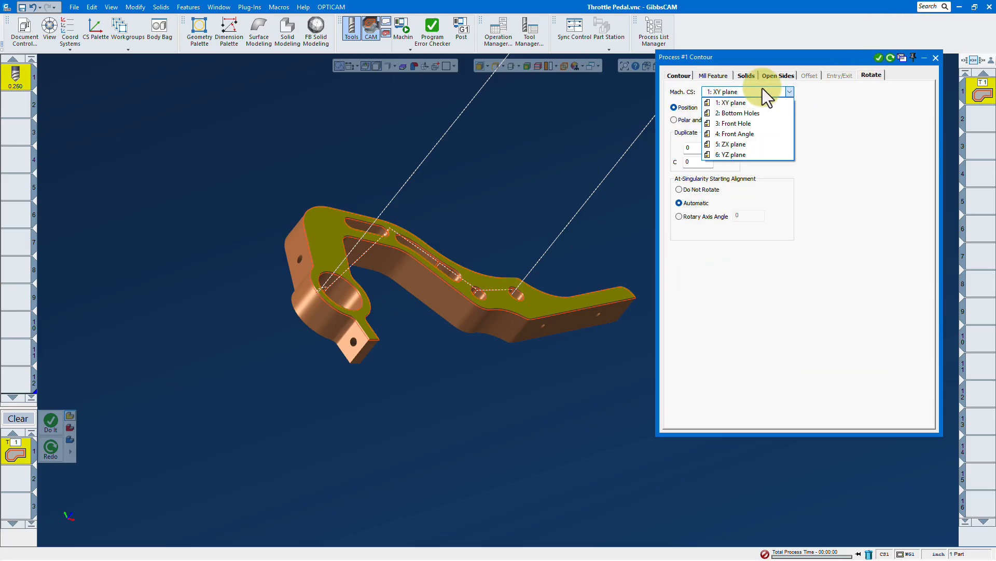
pyautogui.click(737, 134)
pyautogui.scroll(5, 289, 294)
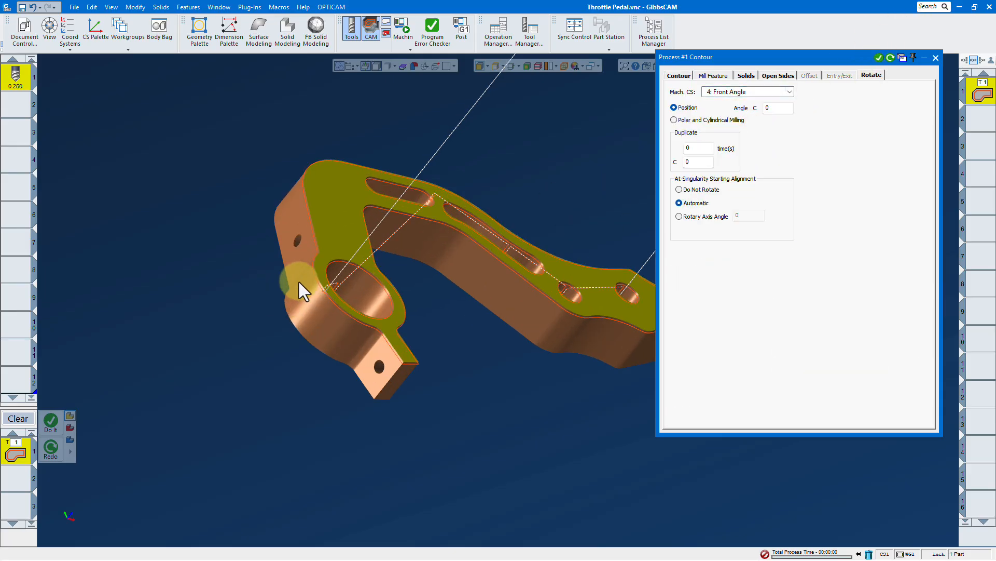
pyautogui.click(304, 228)
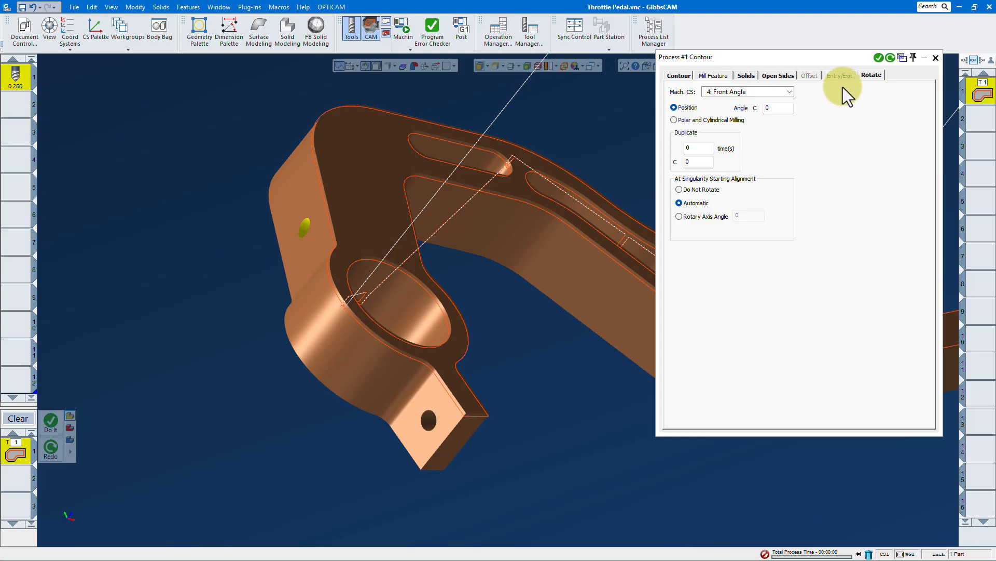
pyautogui.click(890, 58)
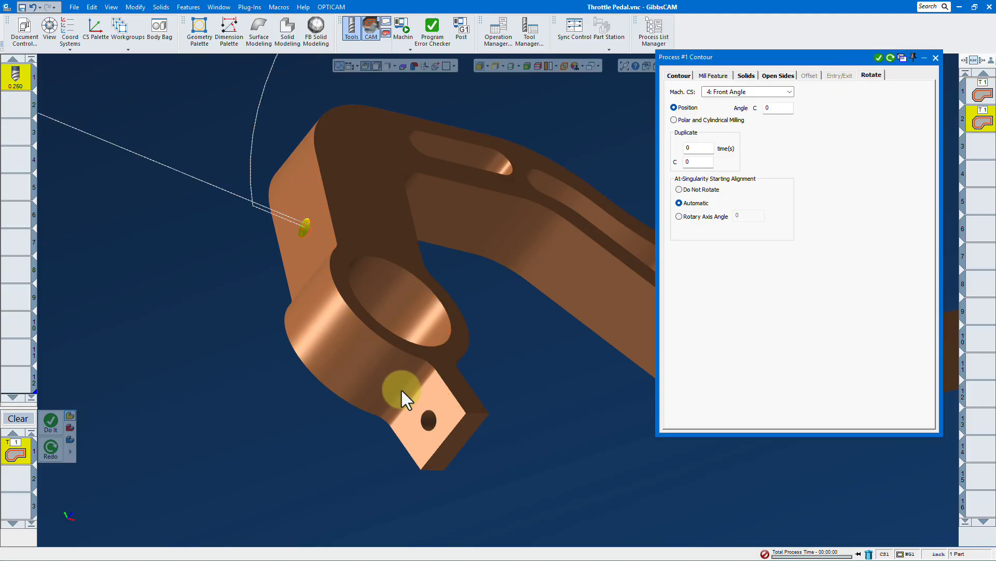
# Switch Mach. CS to 3: Front Hole and deburr the hole in the pedal's front tab
pyautogui.click(776, 92)
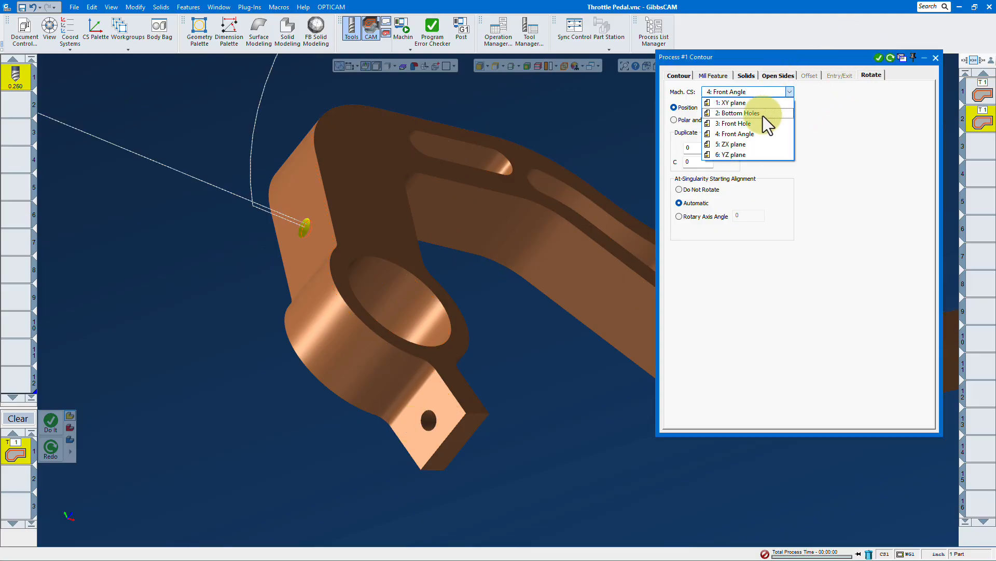
pyautogui.click(752, 125)
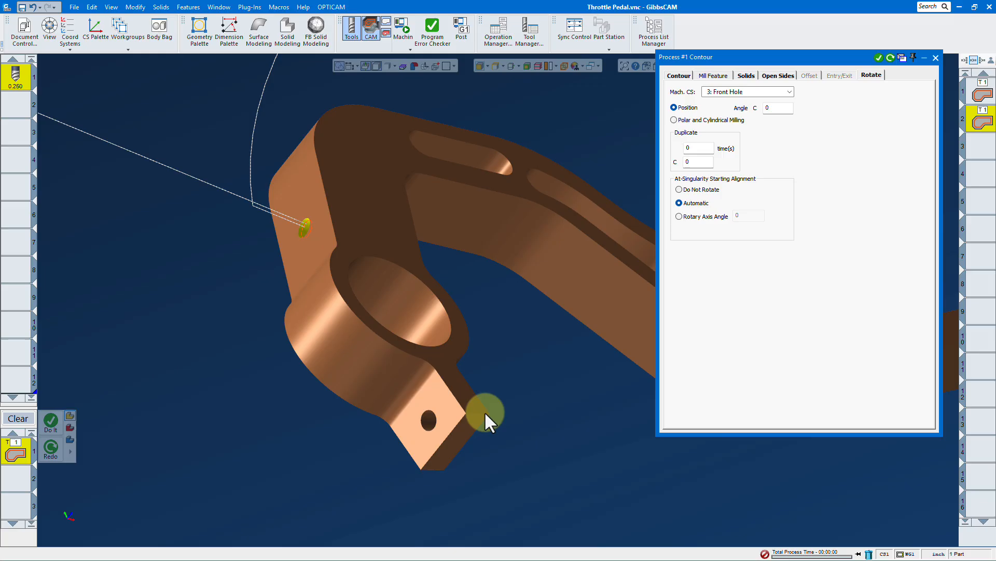
pyautogui.click(428, 423)
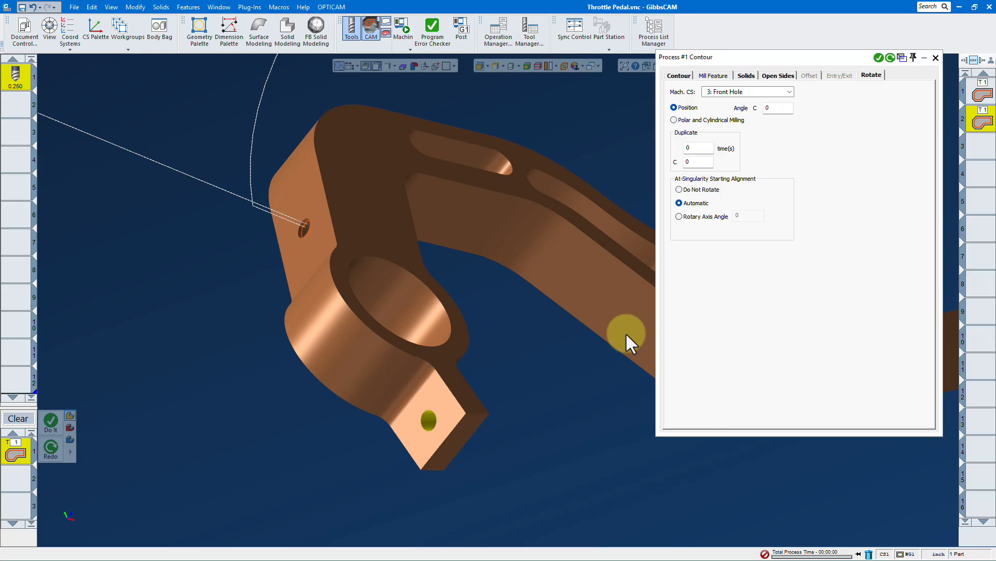
pyautogui.click(879, 58)
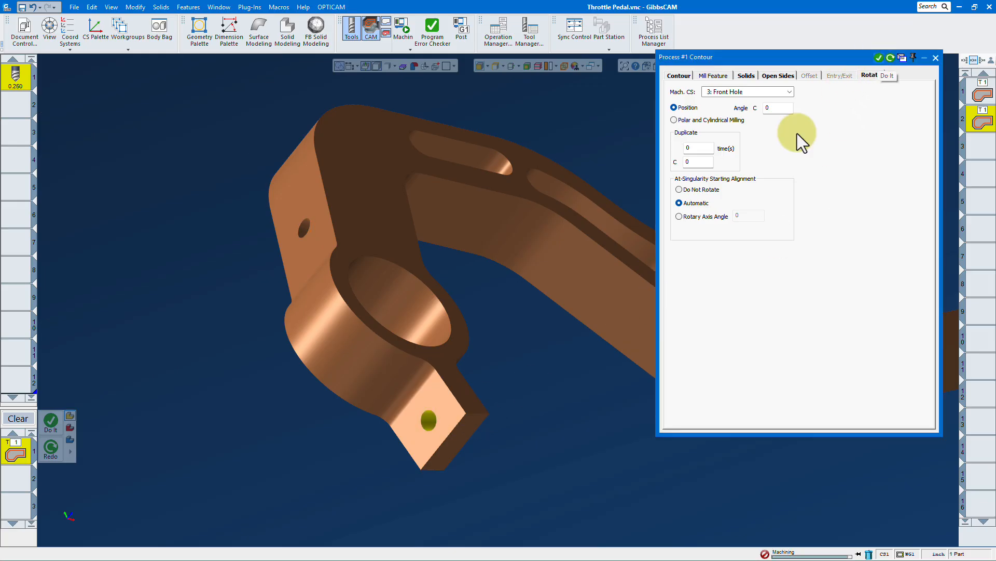
pyautogui.moveTo(332, 288); pyautogui.dragTo(511, 269)
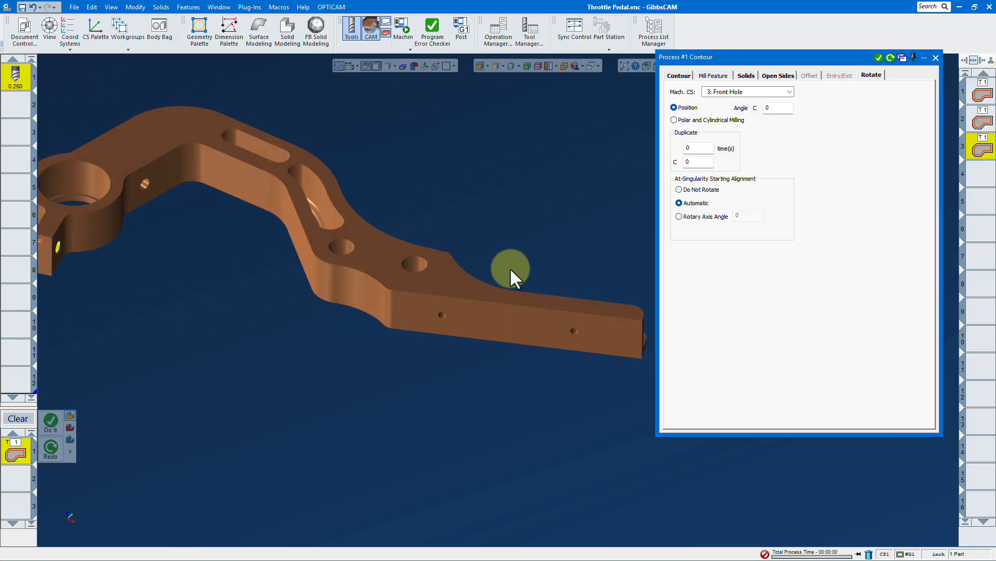
# Set Mach. CS to 2: Bottom Holes, deburr the small pedal-arm holes, and close the process
pyautogui.click(790, 91)
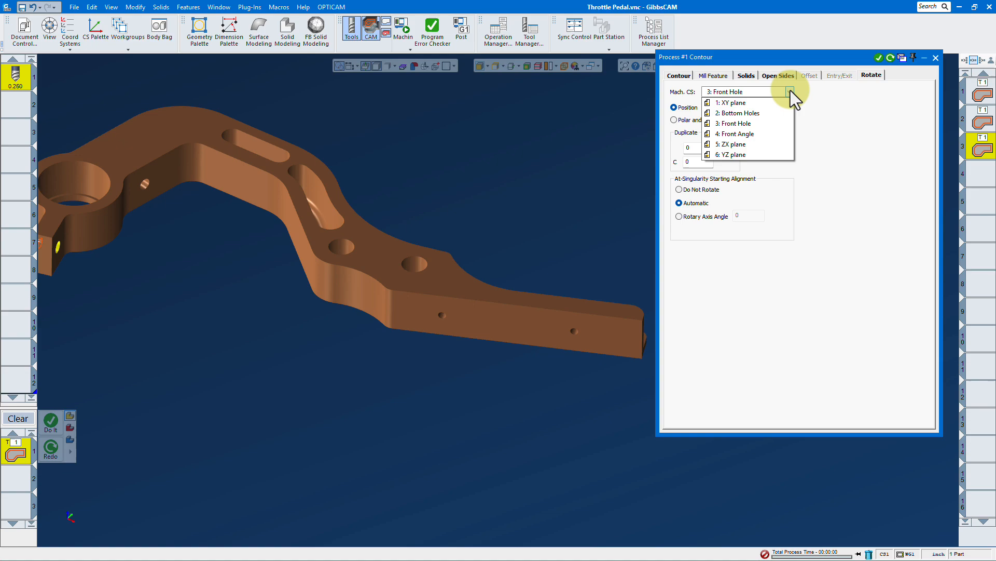
pyautogui.click(761, 115)
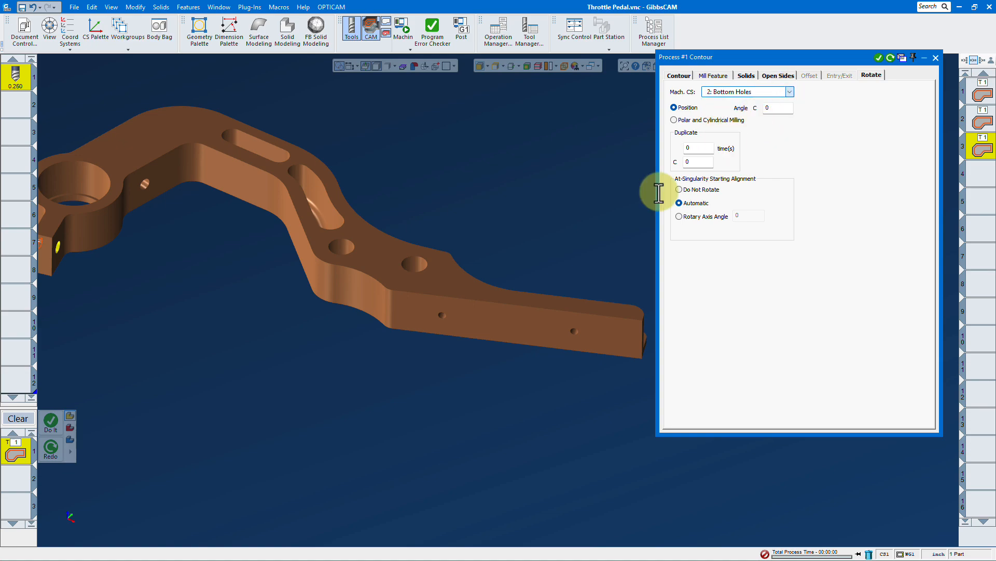
pyautogui.click(678, 75)
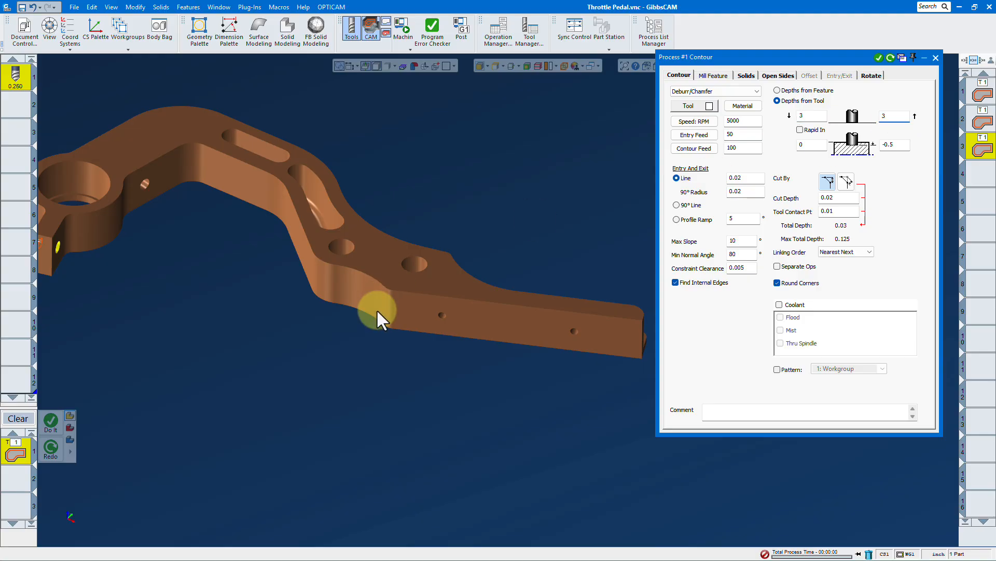
pyautogui.scroll(2, 434, 332)
pyautogui.click(442, 308)
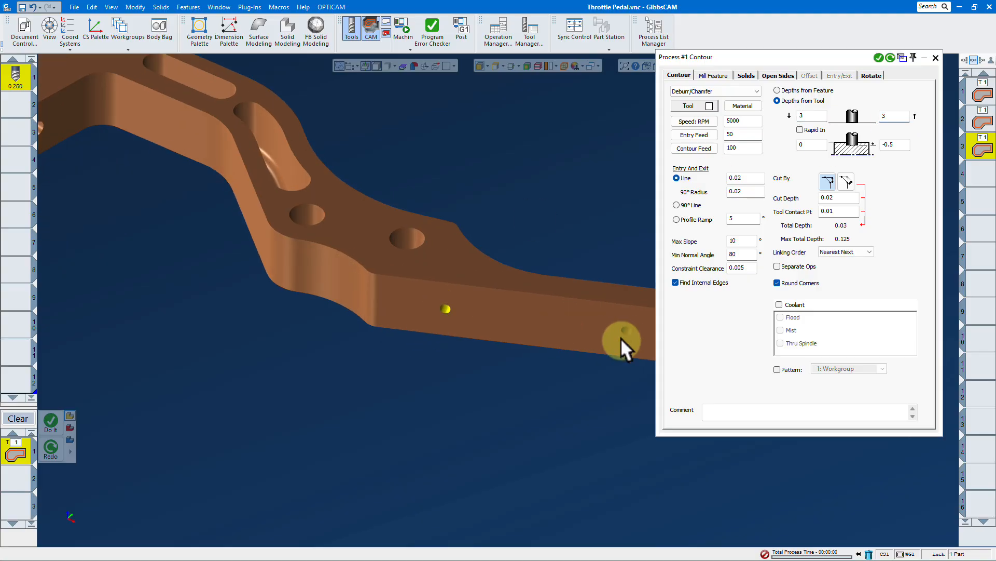
pyautogui.click(878, 57)
pyautogui.scroll(-4, 507, 273)
pyautogui.click(923, 102)
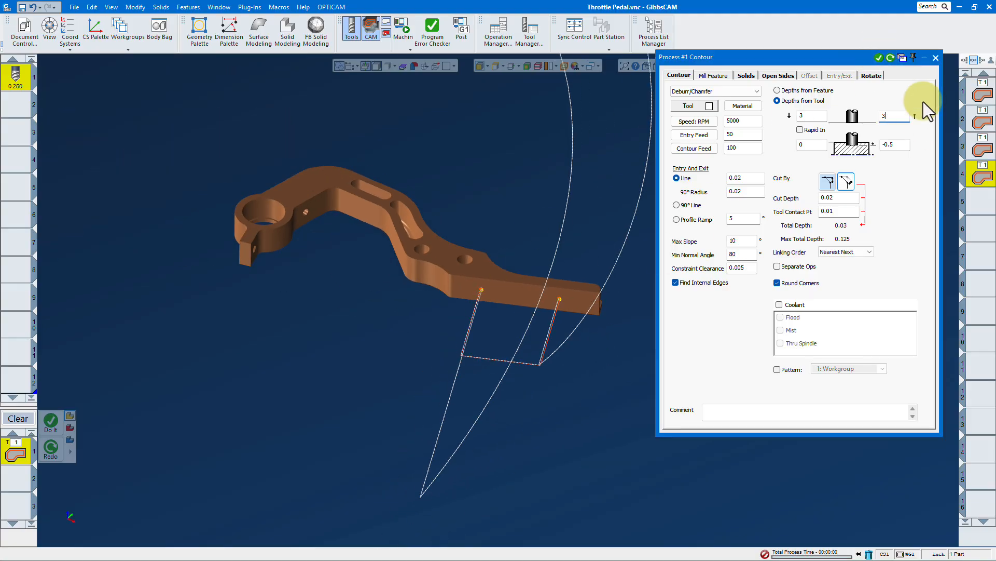
pyautogui.click(935, 57)
# Show the pedal clamped in the machine simulation and tilt the view slightly
pyautogui.moveTo(469, 314); pyautogui.dragTo(469, 201, button='middle')
pyautogui.scroll(-3, 446, 233)
pyautogui.scroll(5, 440, 235)
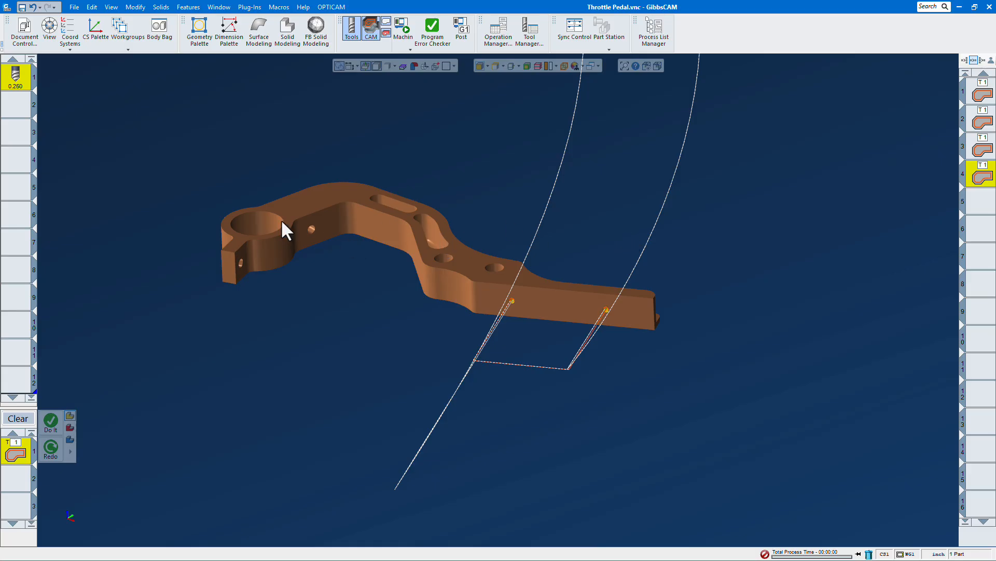
pyautogui.click(403, 36)
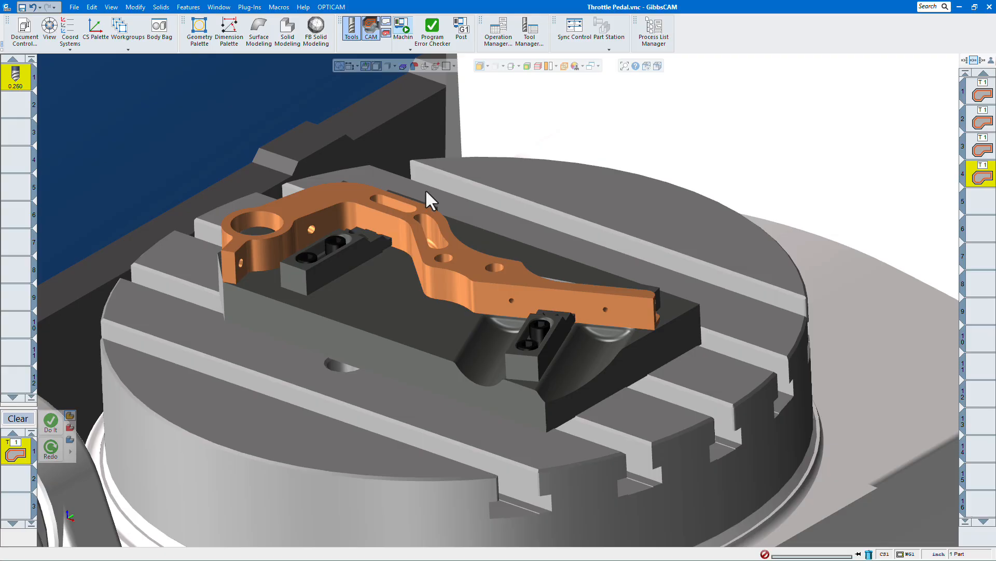
pyautogui.scroll(-2, 426, 190)
pyautogui.moveTo(499, 194); pyautogui.dragTo(493, 211, button='middle')
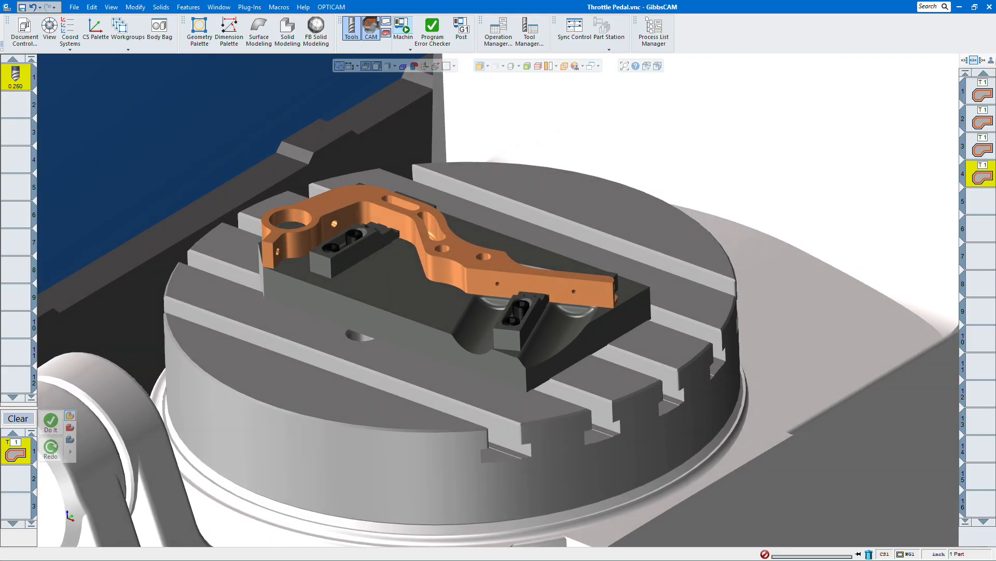